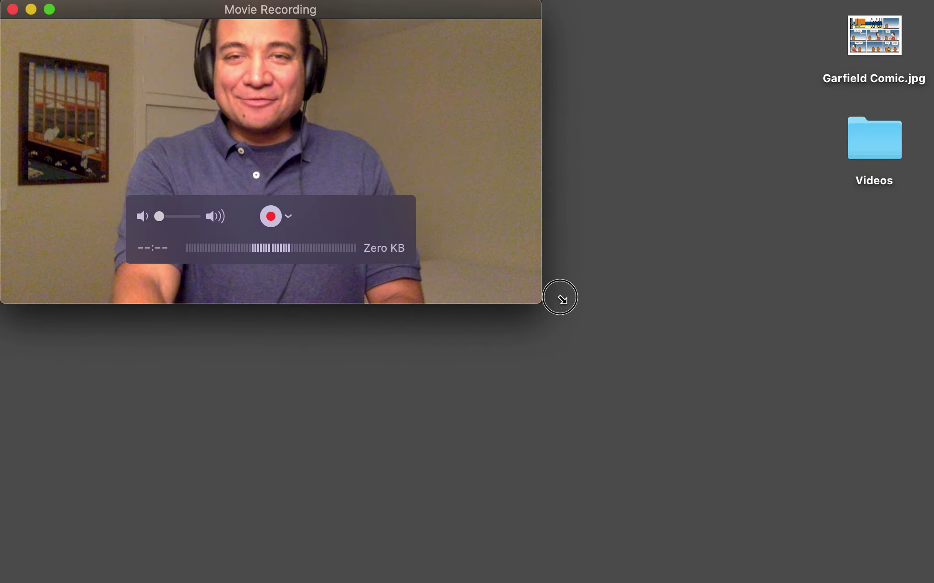
# View the Garfield comic image with the webcam preview moved aside, then close it.
pyautogui.doubleClick(885, 42)
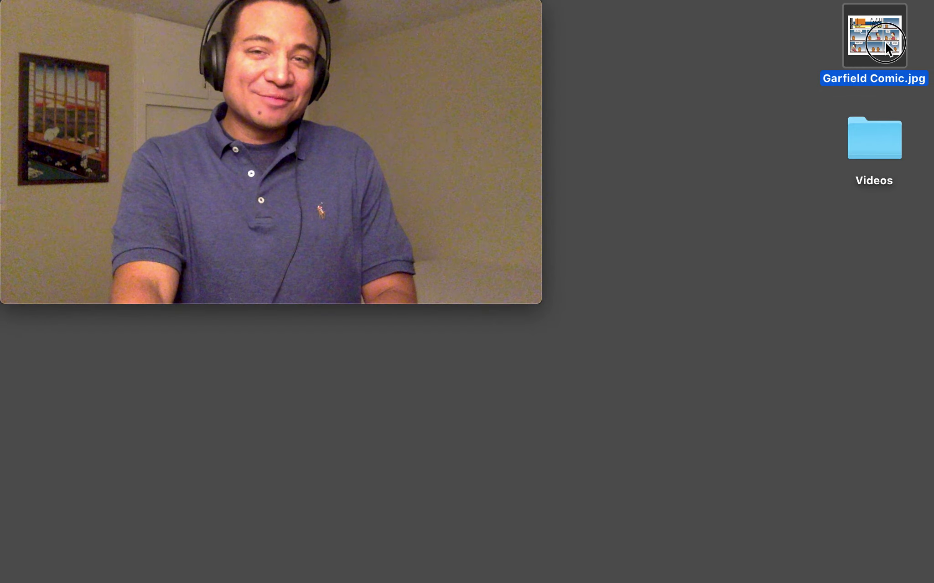
pyautogui.moveTo(422, 10); pyautogui.dragTo(808, 10)
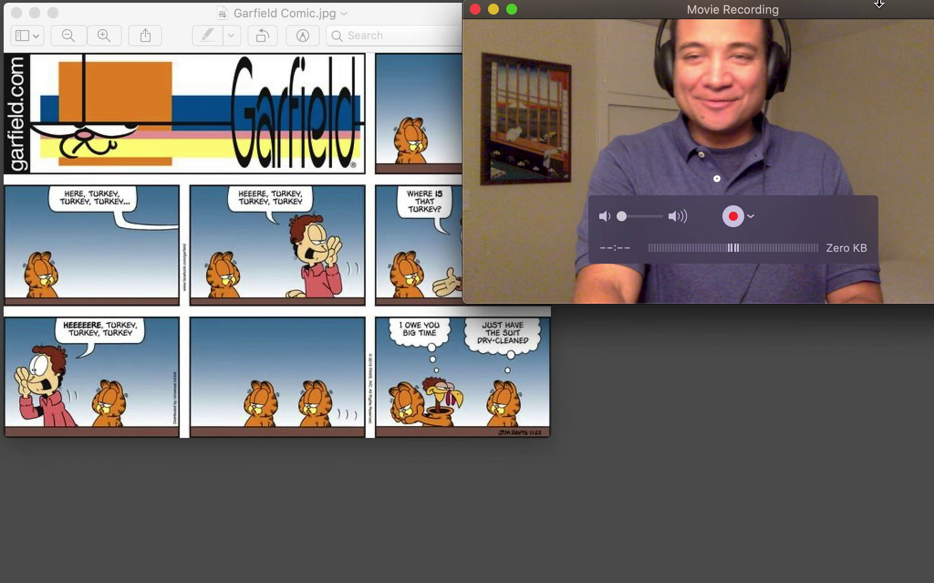
pyautogui.moveTo(620, 293); pyautogui.dragTo(691, 170)
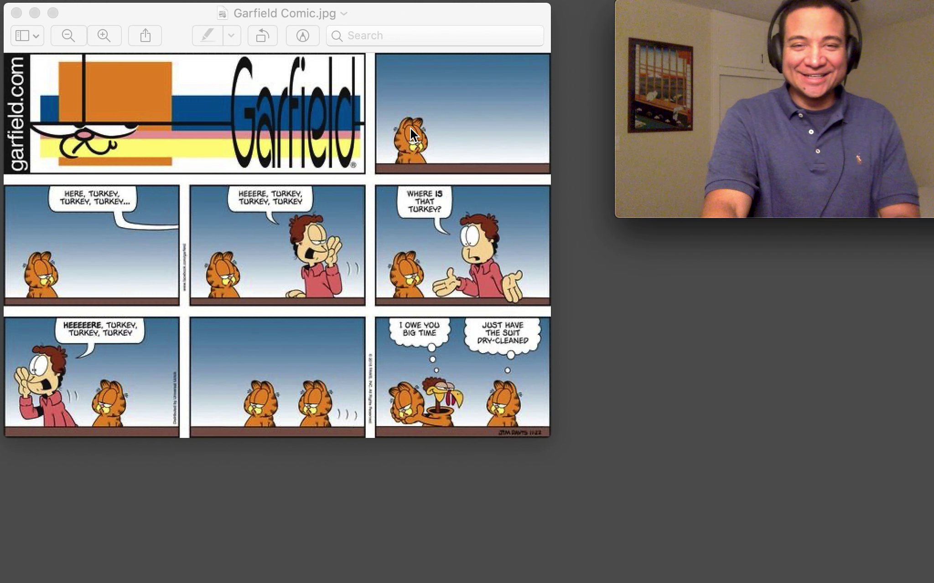
pyautogui.moveTo(411, 13); pyautogui.dragTo(443, 12)
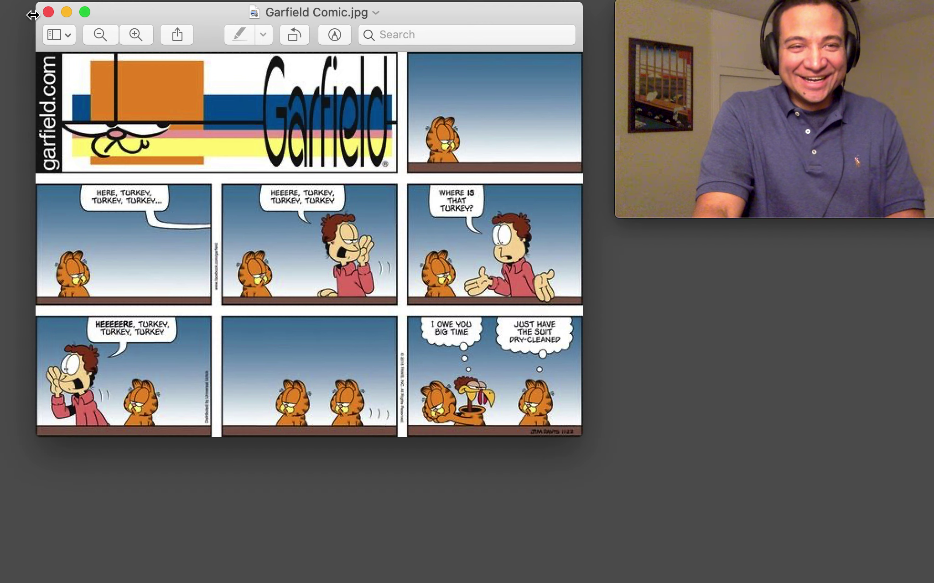
pyautogui.click(48, 13)
pyautogui.moveTo(752, 15); pyautogui.dragTo(441, 29)
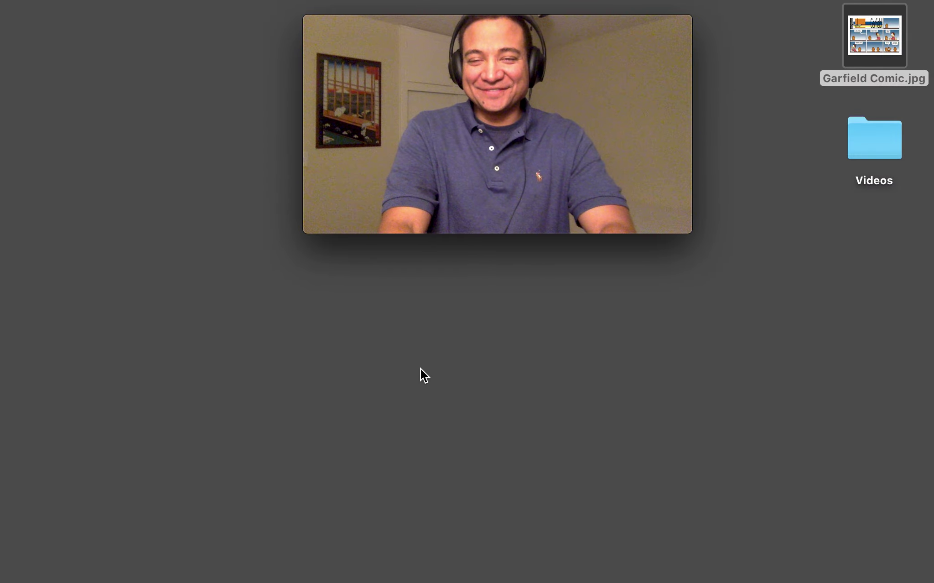
pyautogui.moveTo(735, 553)
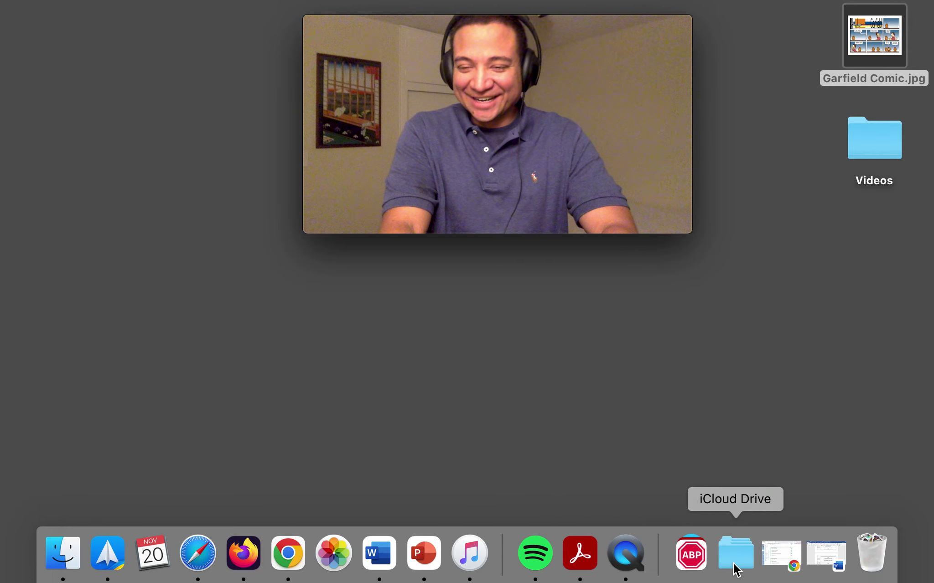
# Restore the ENGL 101E syllabus with the webcam preview at upper right, then restore Canvas modules.
pyautogui.click(825, 554)
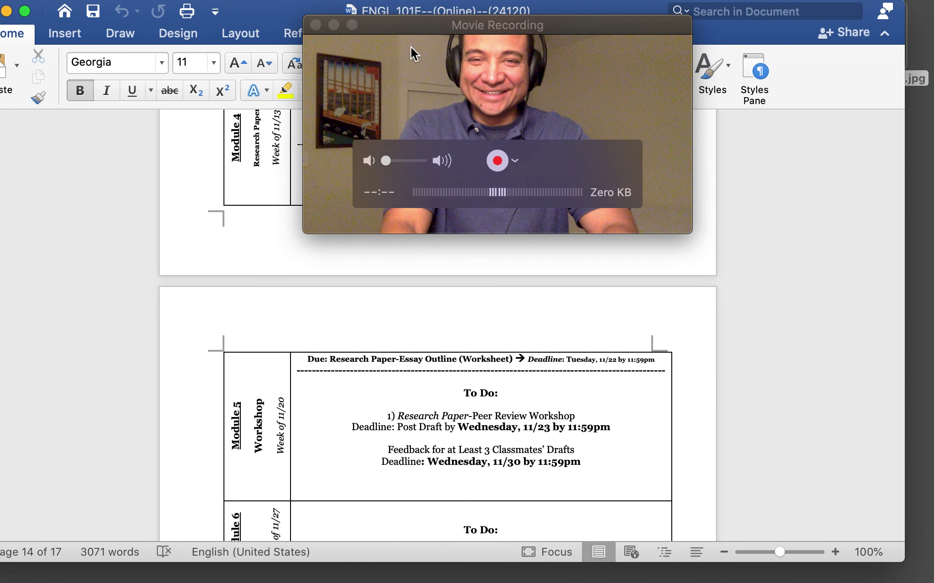
pyautogui.moveTo(424, 23); pyautogui.dragTo(617, 33)
pyautogui.moveTo(553, 19); pyautogui.dragTo(409, 17)
pyautogui.scroll(2, 324, 431)
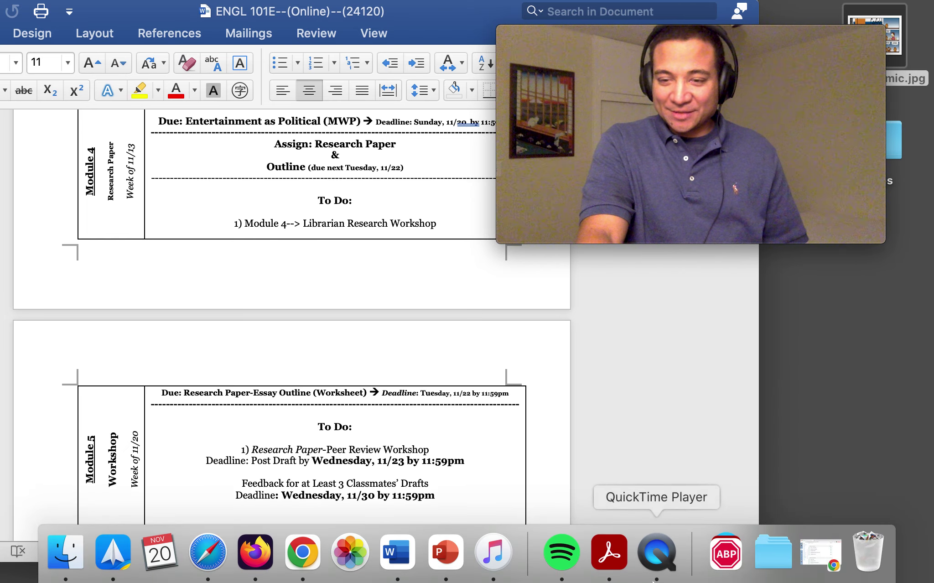
pyautogui.click(817, 551)
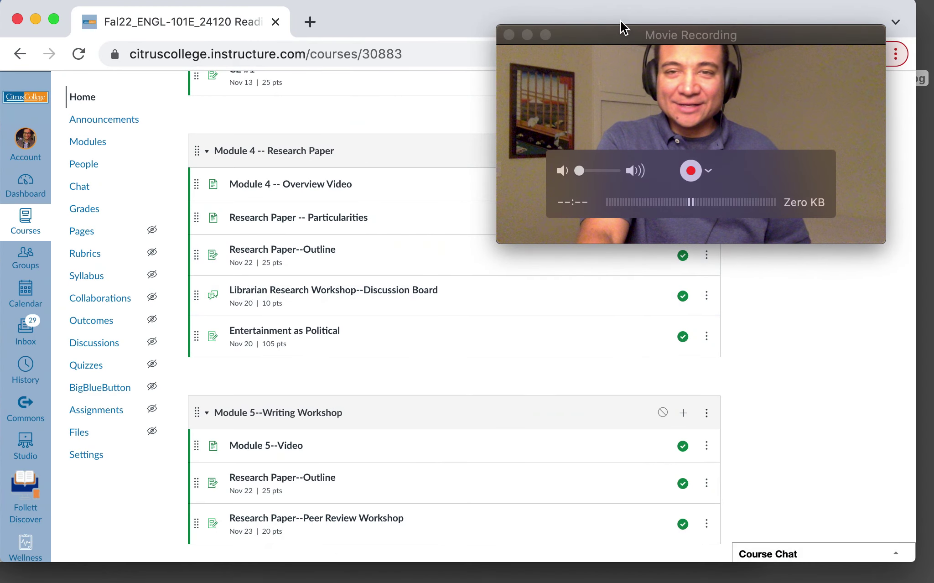
# Open 'Research Paper--Peer Review Workshop' under Module 5--Writing Workshop, with the webcam preview top right.
pyautogui.moveTo(621, 29); pyautogui.dragTo(748, 25)
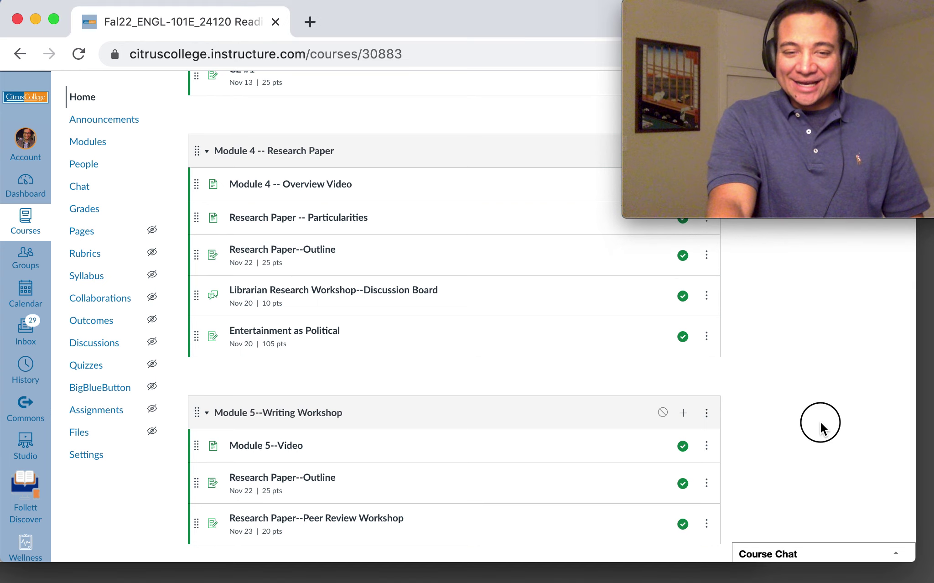
pyautogui.click(377, 525)
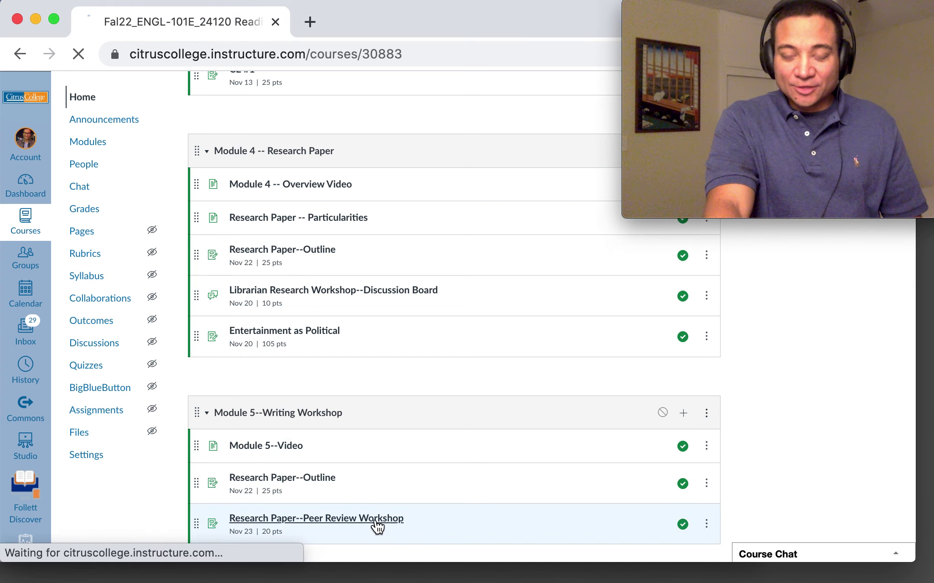
# Reposition the webcam preview and refocus the Peer Review Workshop assignment page.
pyautogui.moveTo(711, 11); pyautogui.dragTo(735, 18)
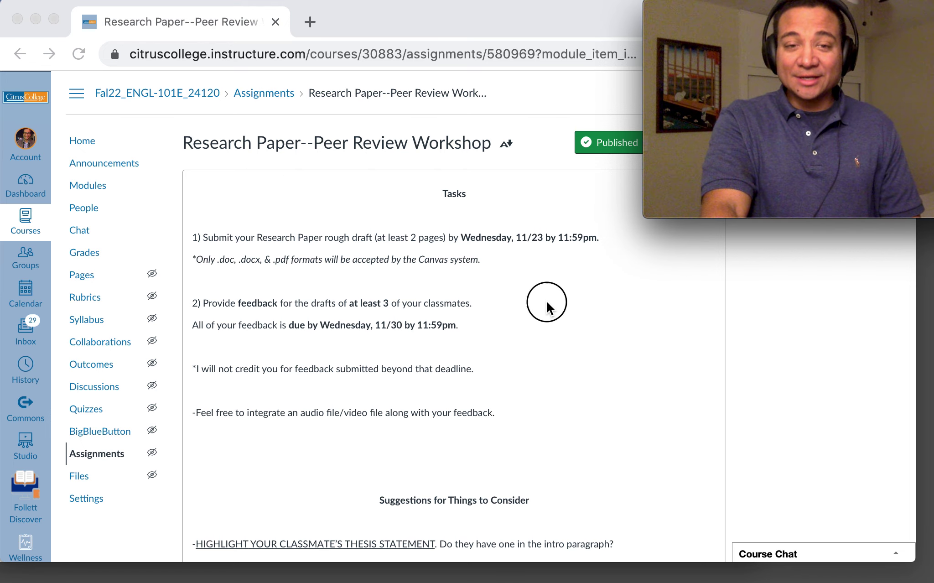
pyautogui.click(548, 307)
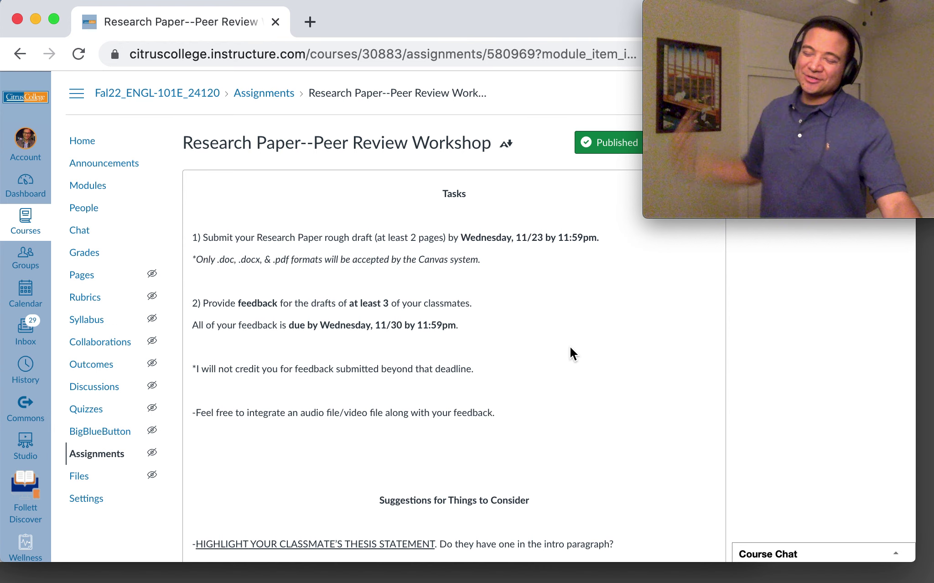
pyautogui.scroll(-3, 570, 346)
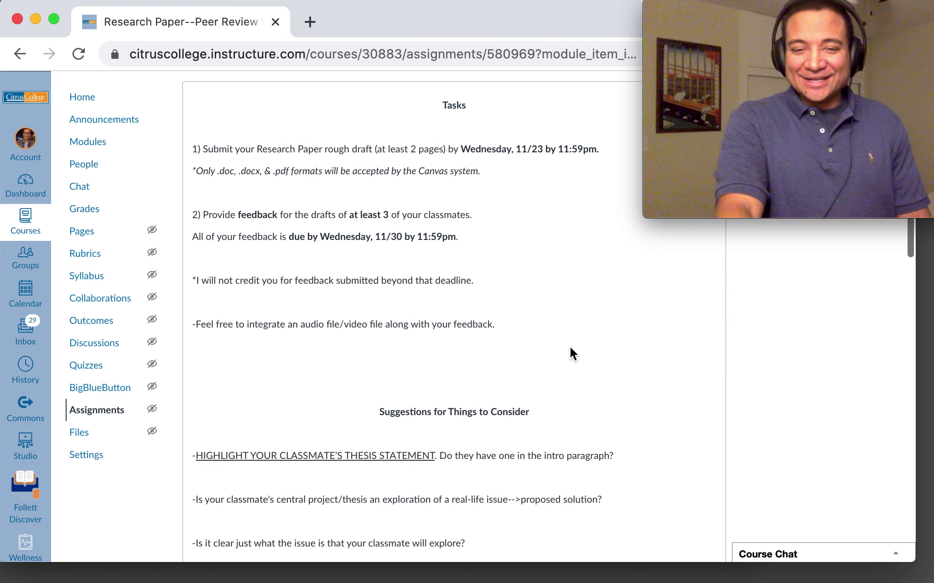
pyautogui.scroll(-3, 570, 346)
pyautogui.scroll(-2, 570, 346)
pyautogui.scroll(-2, 570, 346)
pyautogui.scroll(-3, 570, 346)
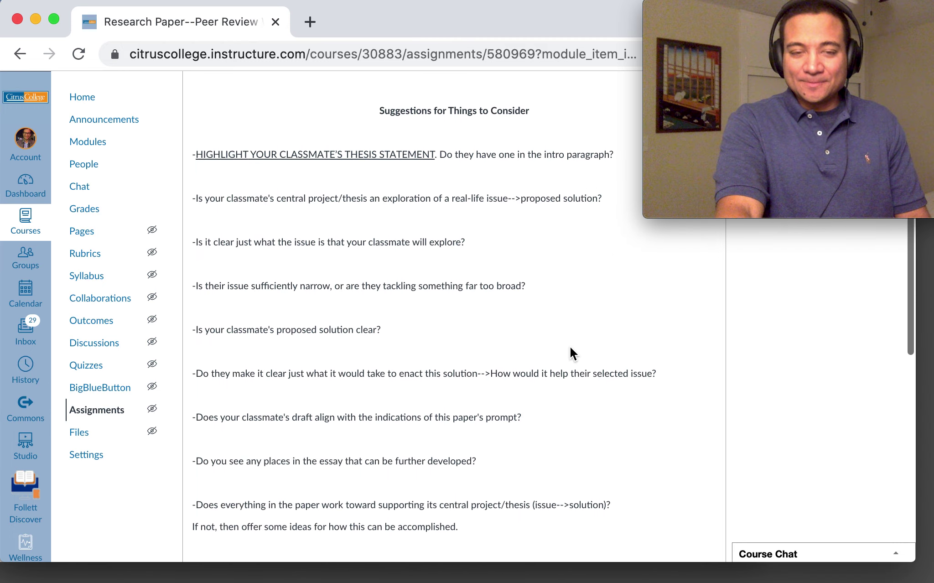
pyautogui.scroll(-3, 570, 346)
pyautogui.scroll(-2, 570, 346)
pyautogui.scroll(-3, 569, 346)
pyautogui.scroll(-2, 570, 346)
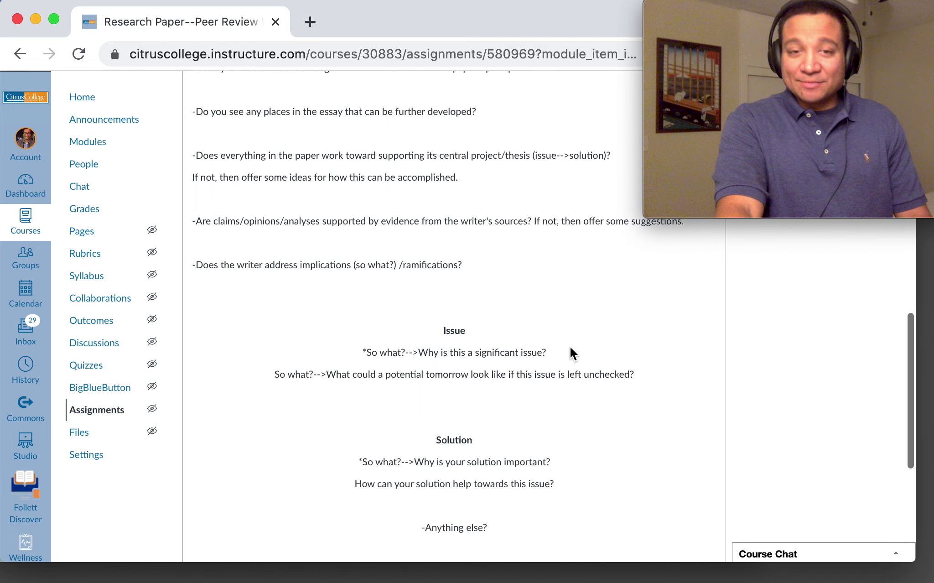
pyautogui.scroll(-2, 569, 346)
pyautogui.scroll(4, 570, 346)
pyautogui.scroll(4, 570, 346)
pyautogui.scroll(2, 570, 346)
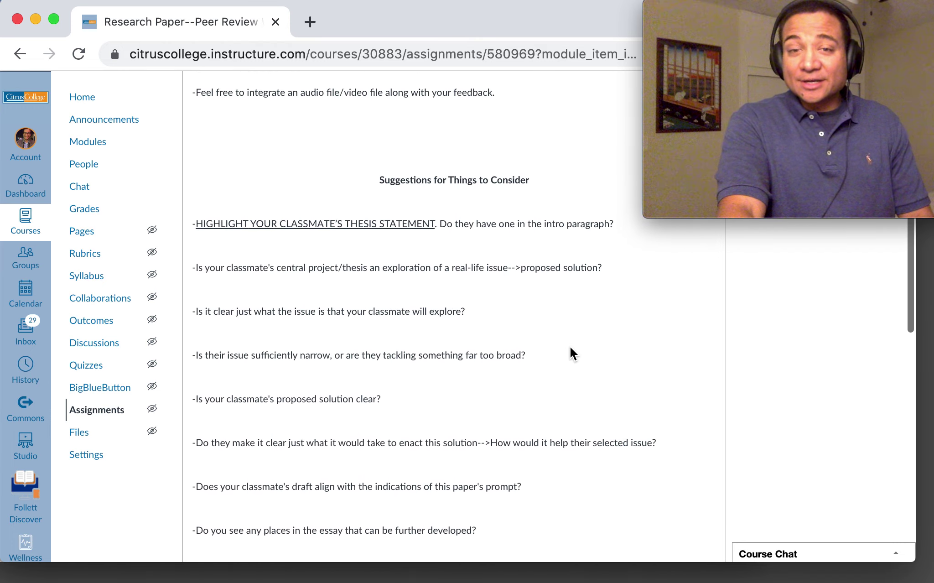
pyautogui.scroll(-2, 570, 346)
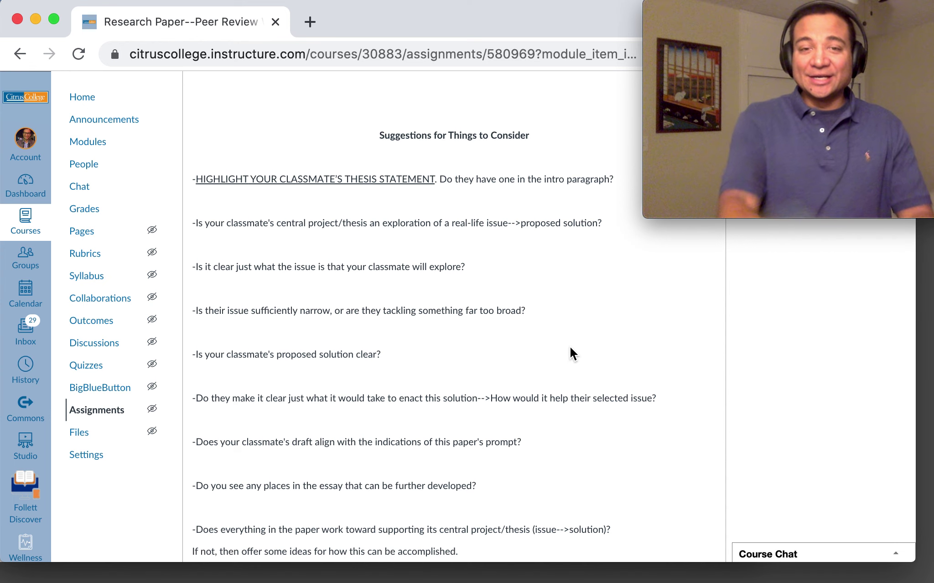
pyautogui.scroll(-2, 569, 346)
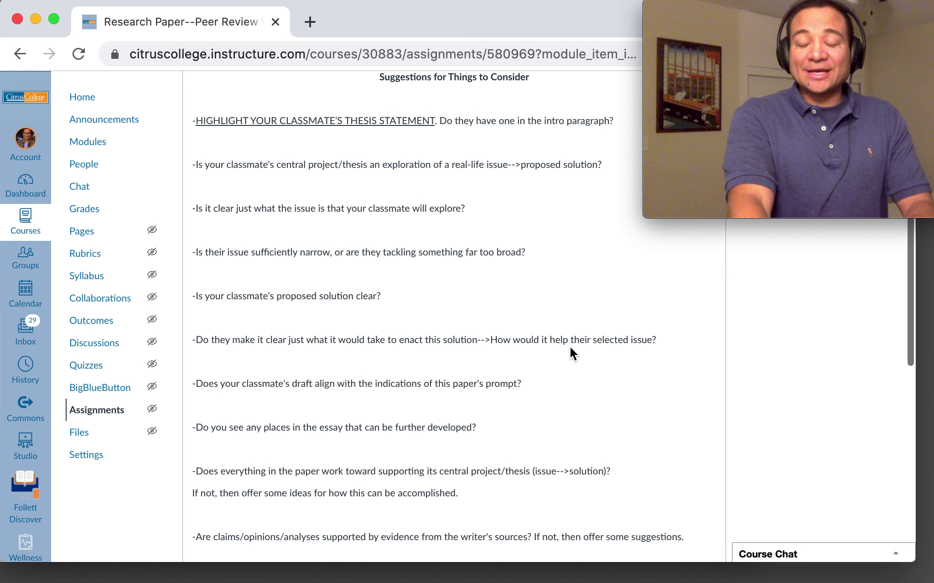
pyautogui.scroll(-3, 570, 346)
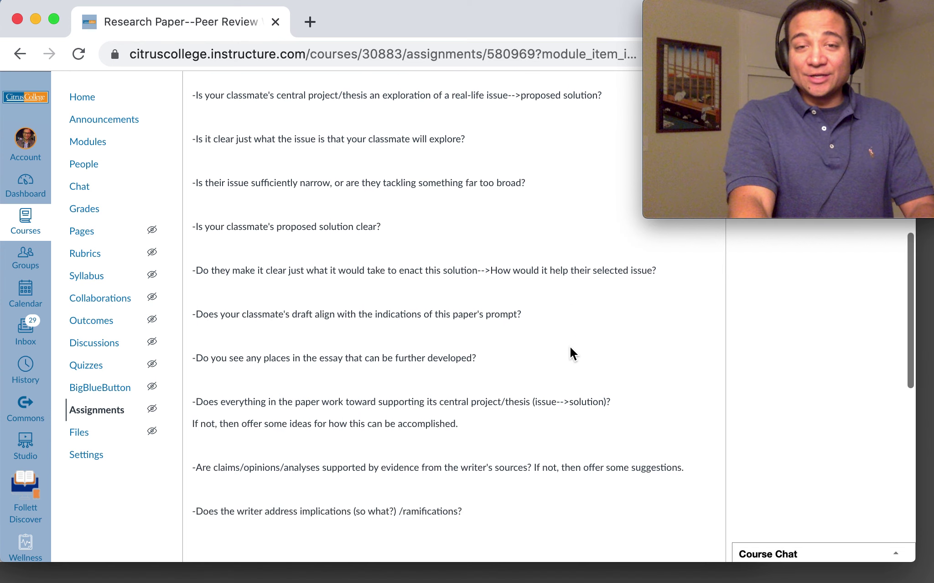
pyautogui.scroll(-2, 570, 346)
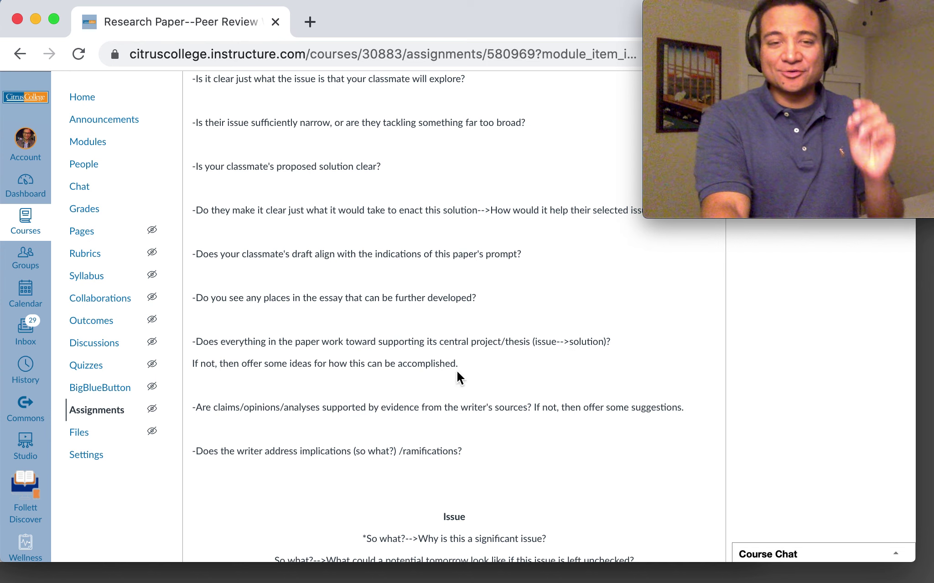
pyautogui.scroll(2, 390, 353)
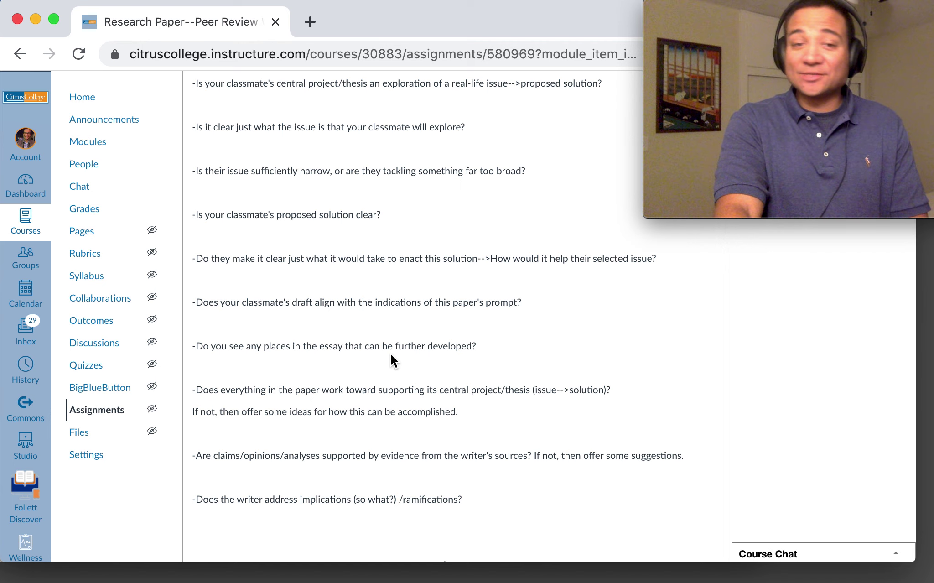
pyautogui.scroll(-1, 391, 353)
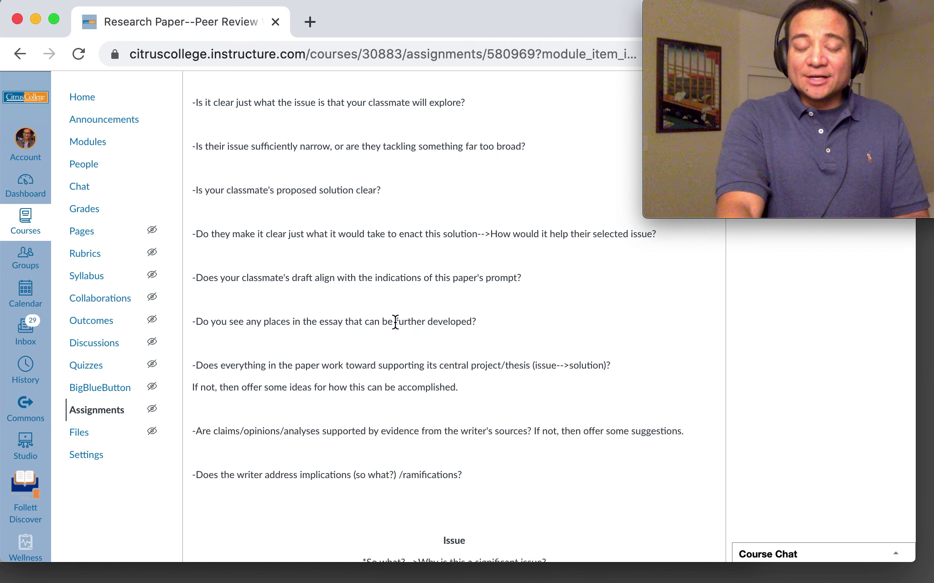
pyautogui.scroll(-3, 322, 399)
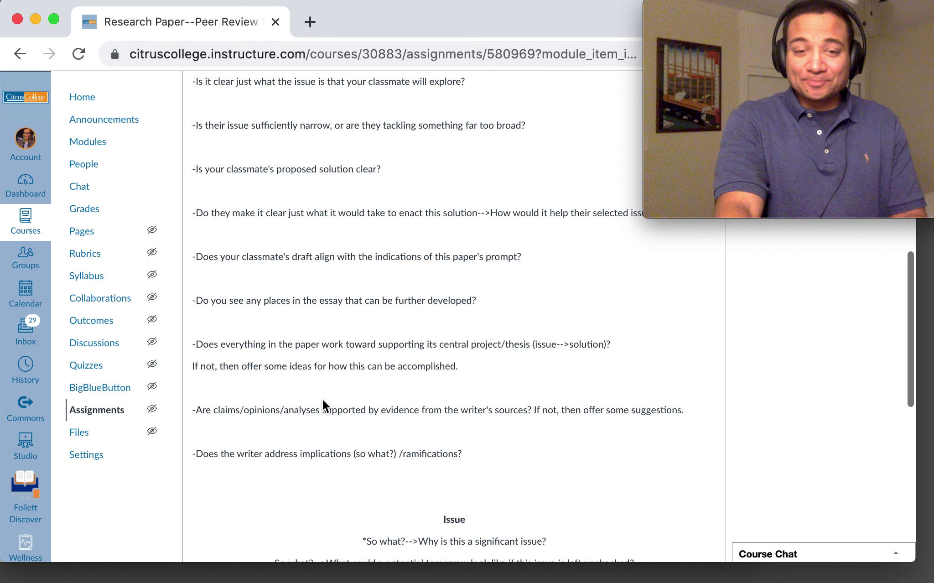
pyautogui.scroll(-3, 322, 399)
pyautogui.scroll(-2, 322, 399)
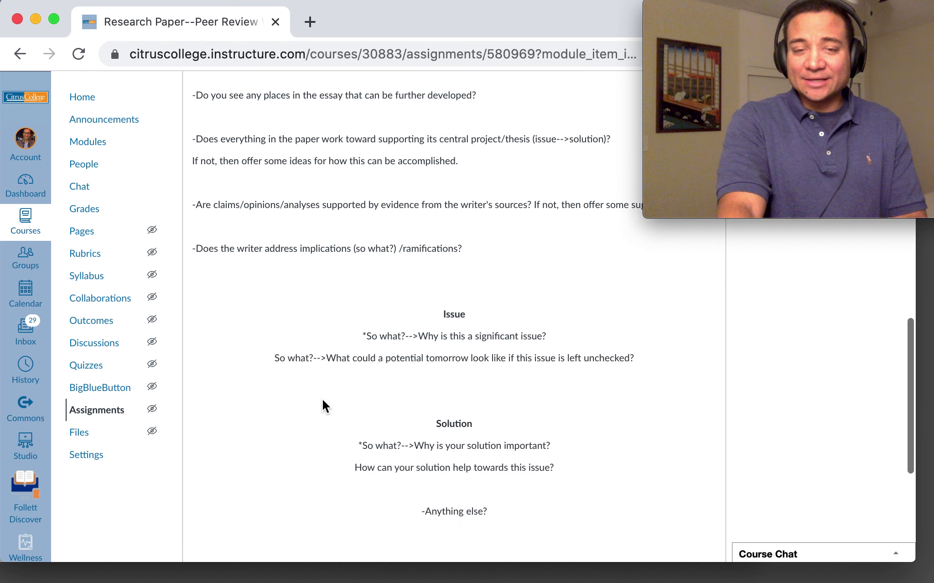
pyautogui.scroll(-1, 322, 398)
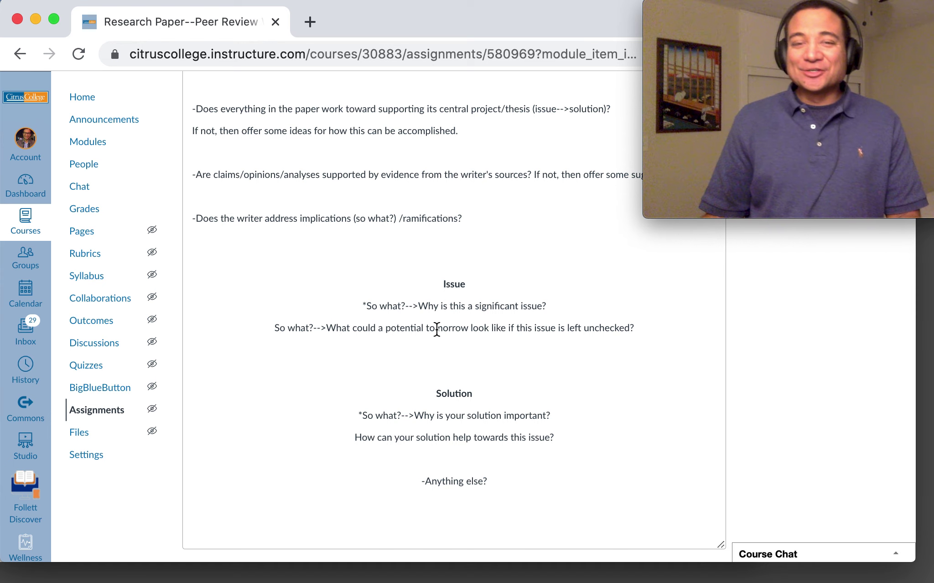
pyautogui.scroll(-5, 436, 328)
pyautogui.scroll(10, 436, 328)
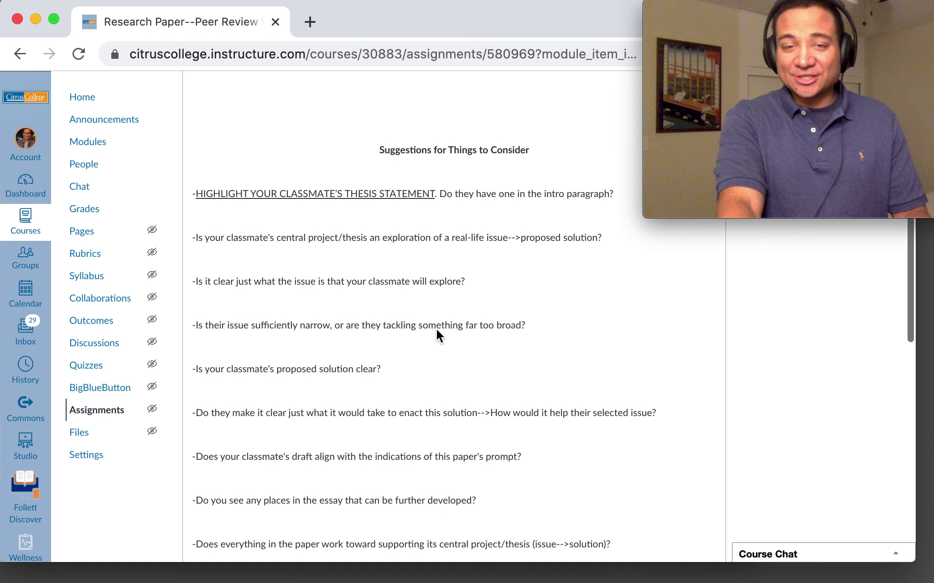
pyautogui.scroll(3, 436, 328)
pyautogui.scroll(2, 437, 327)
pyautogui.scroll(-1, 436, 328)
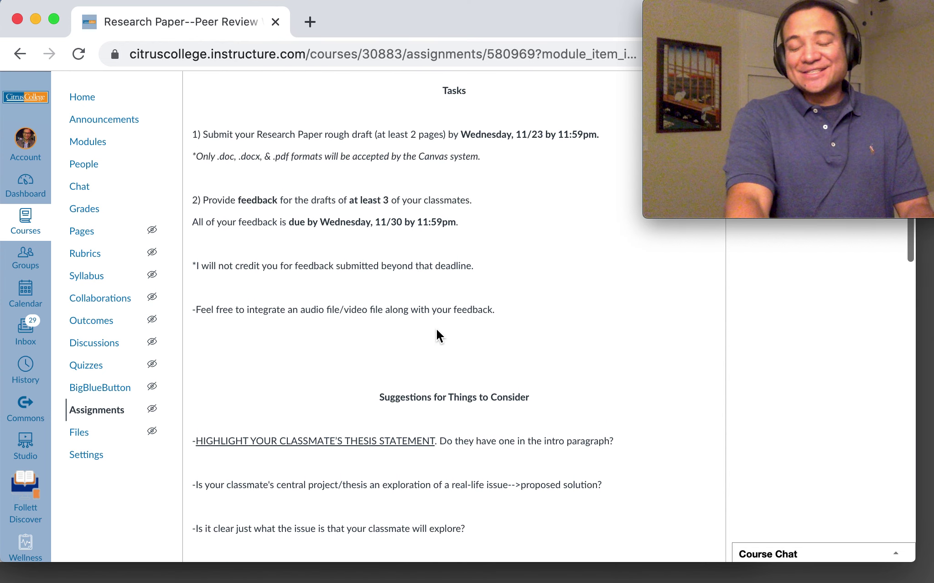
pyautogui.scroll(3, 436, 328)
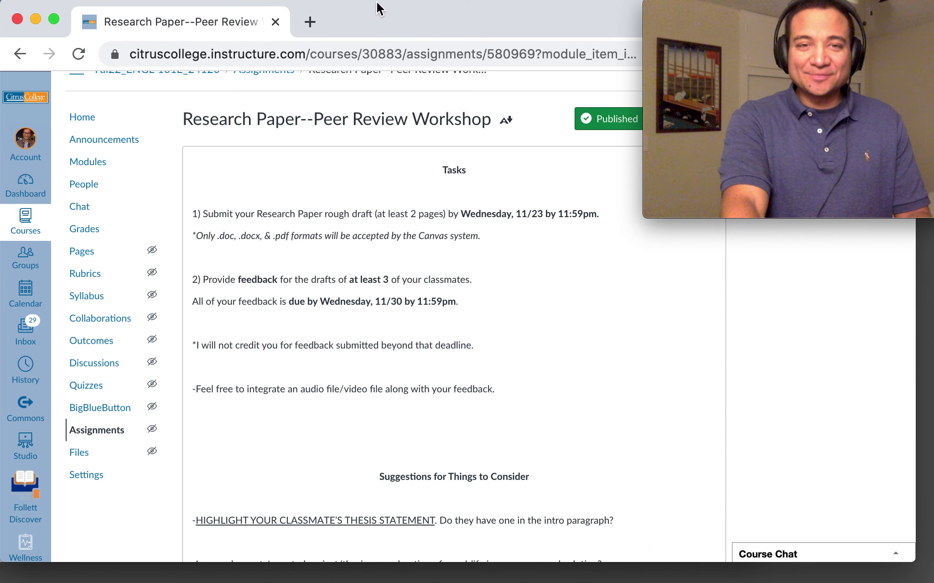
# Zoom the QuickTime Movie Recording window to near full screen over the Canvas page.
pyautogui.click(691, 10)
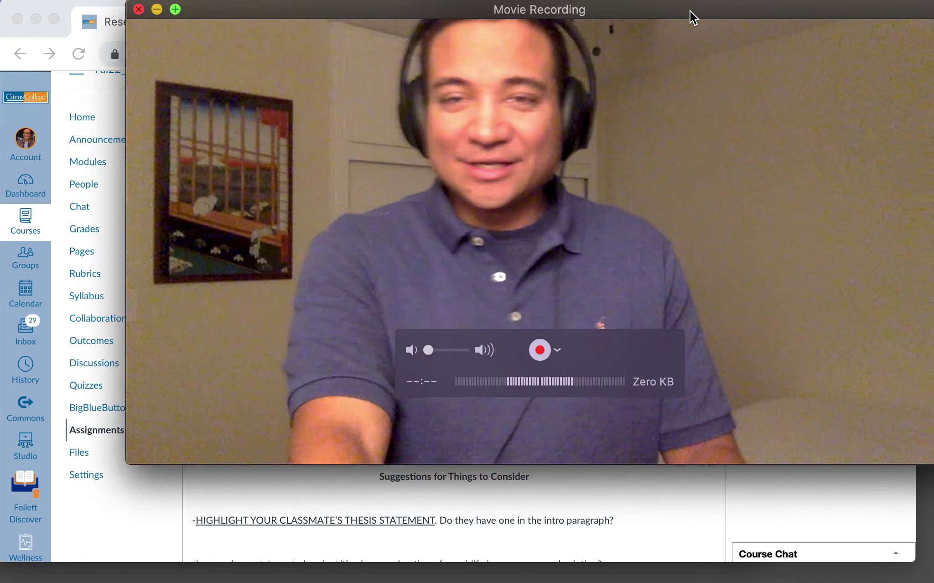